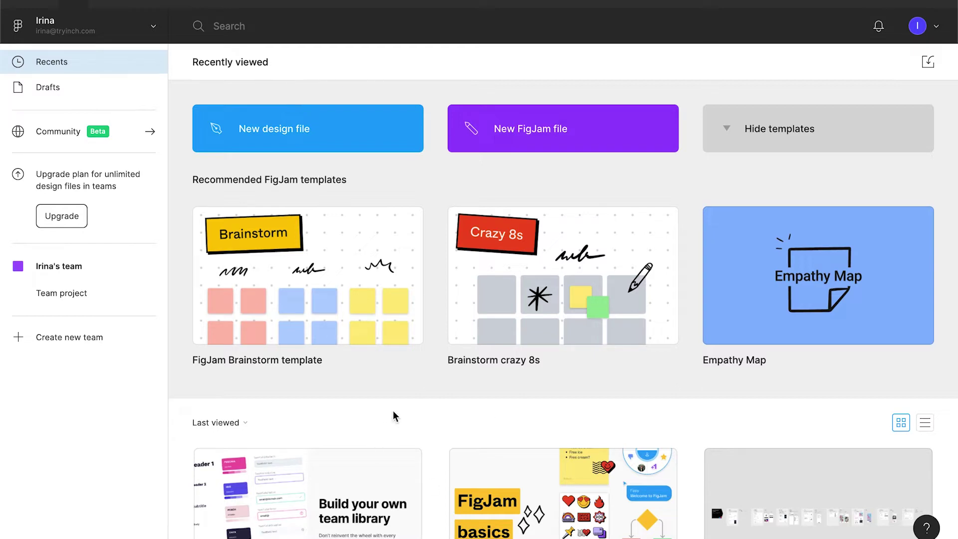
- Examine the Recents page, including the new-file options, recommended FigJam templates and recently viewed files
scroll(394, 416, "down", 3)
scroll(394, 410, "down", 3)
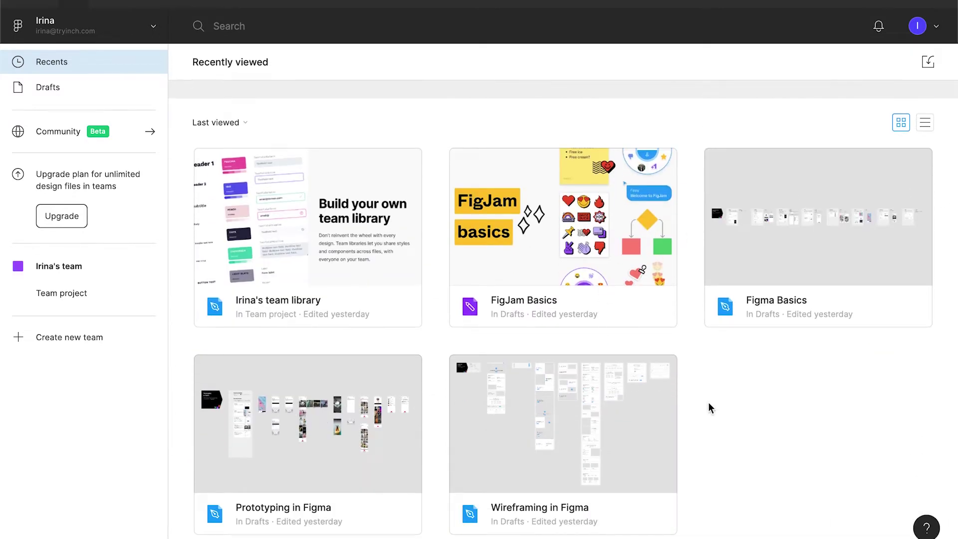
scroll(710, 402, "up", 1)
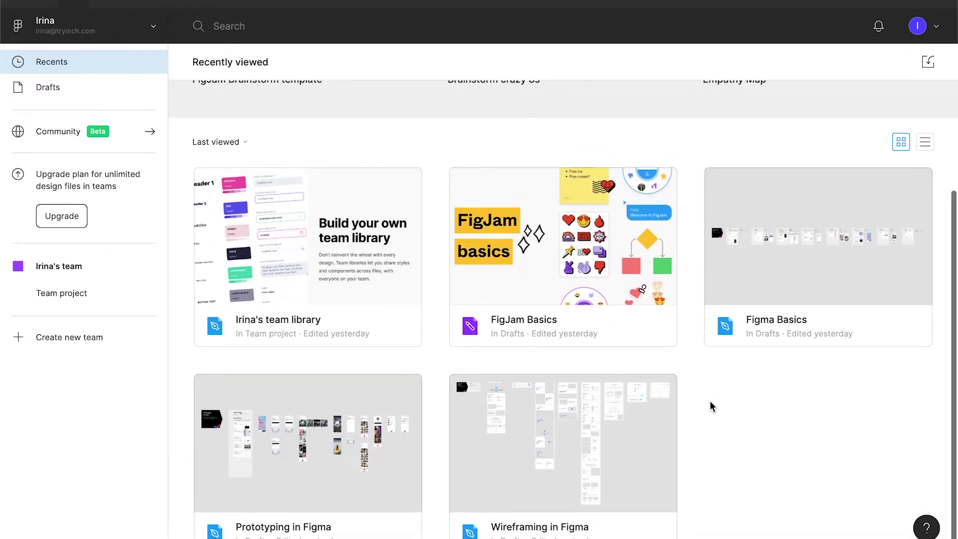
scroll(710, 400, "up", 1)
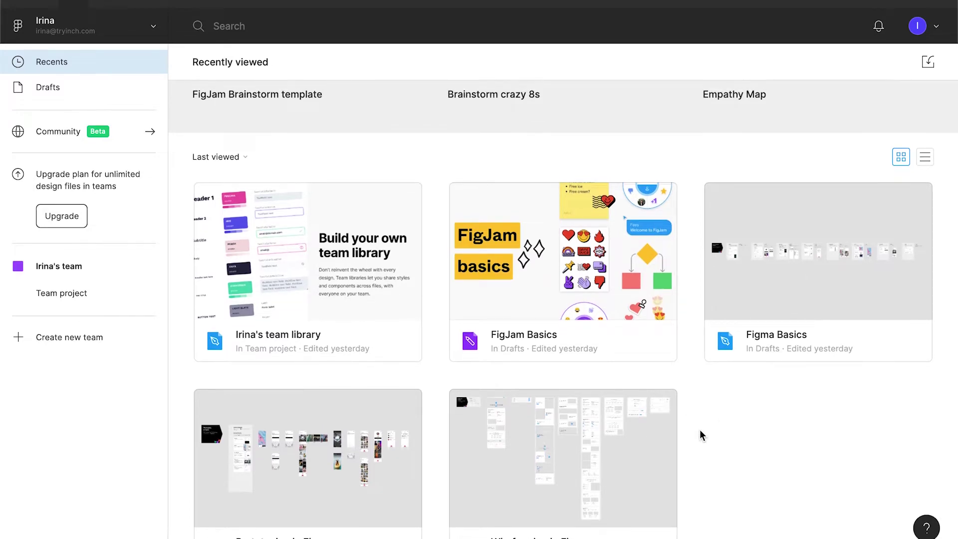
scroll(700, 434, "up", 5)
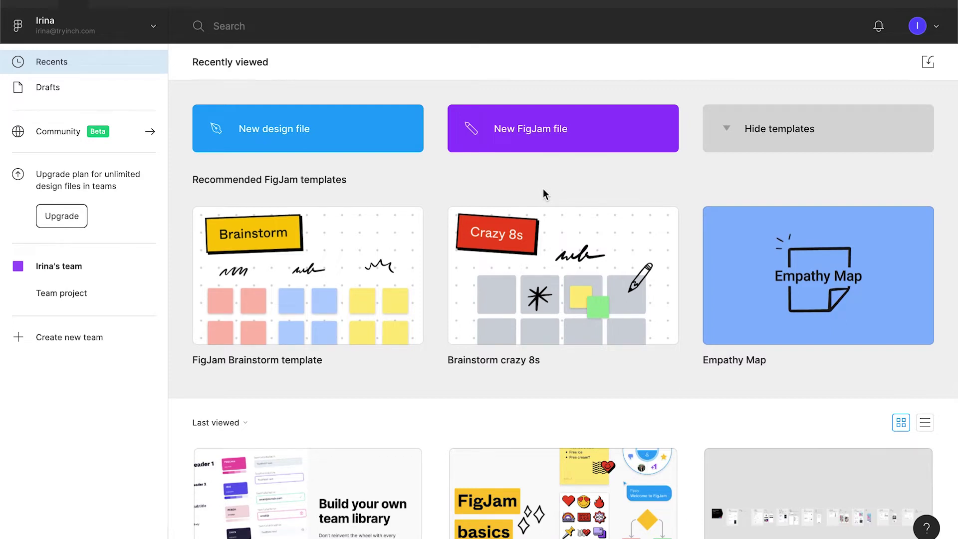
scroll(544, 190, "down", 1)
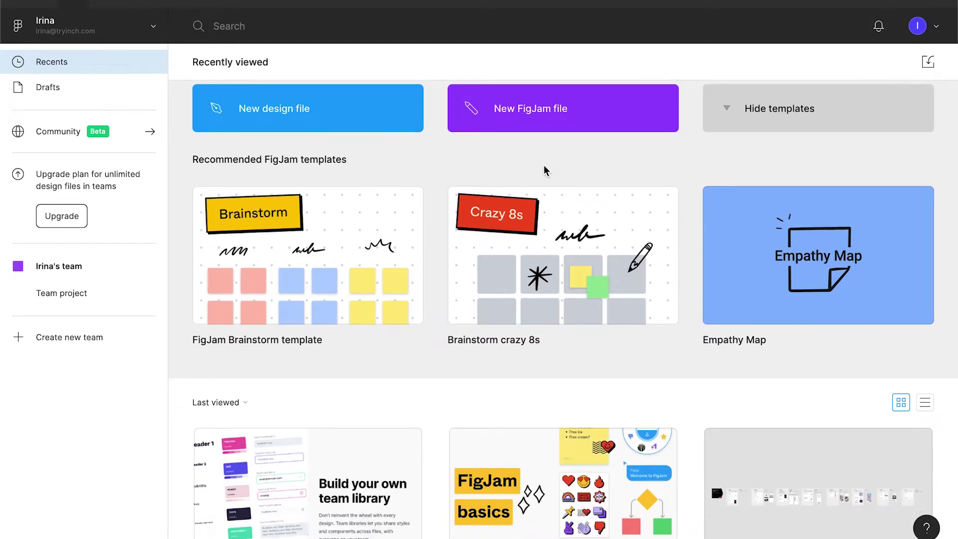
scroll(545, 170, "down", 5)
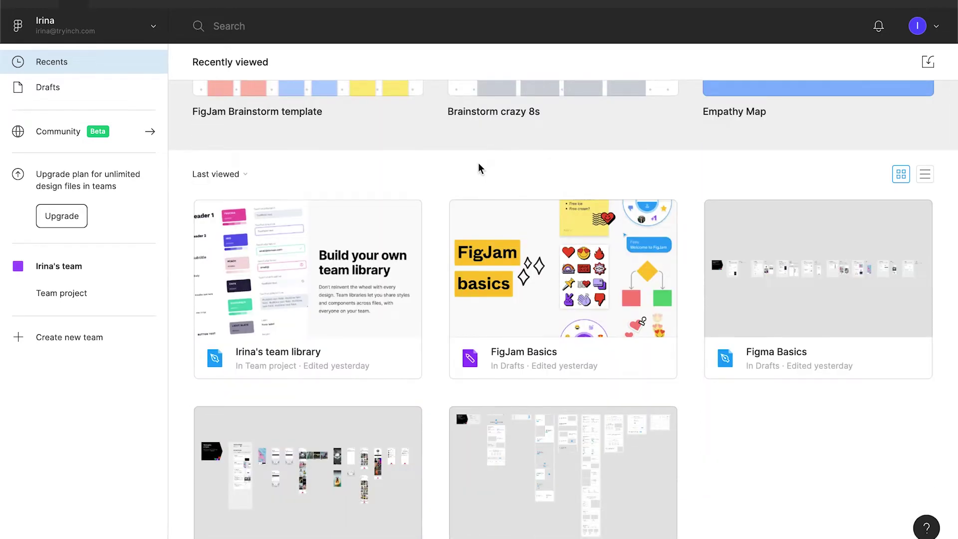
scroll(478, 163, "down", 2)
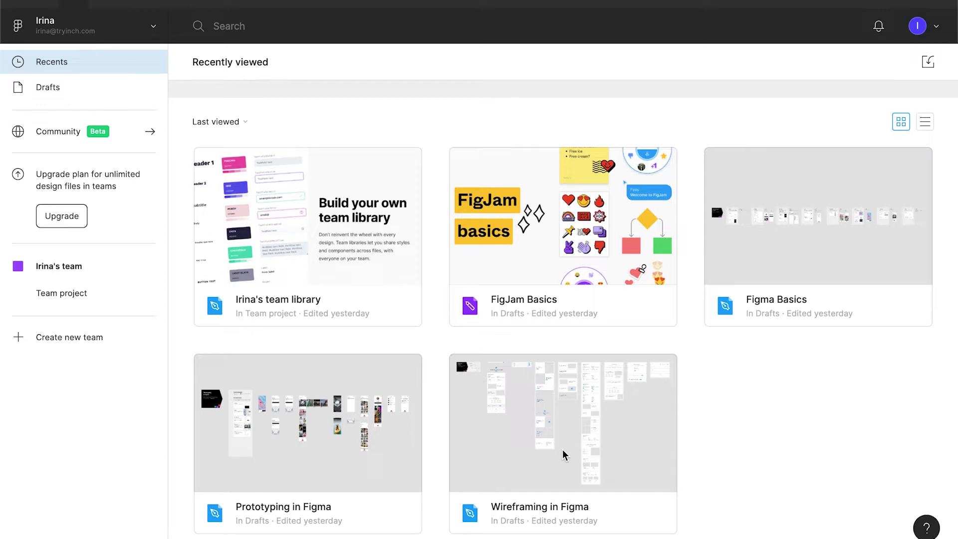
scroll(562, 449, "up", 1)
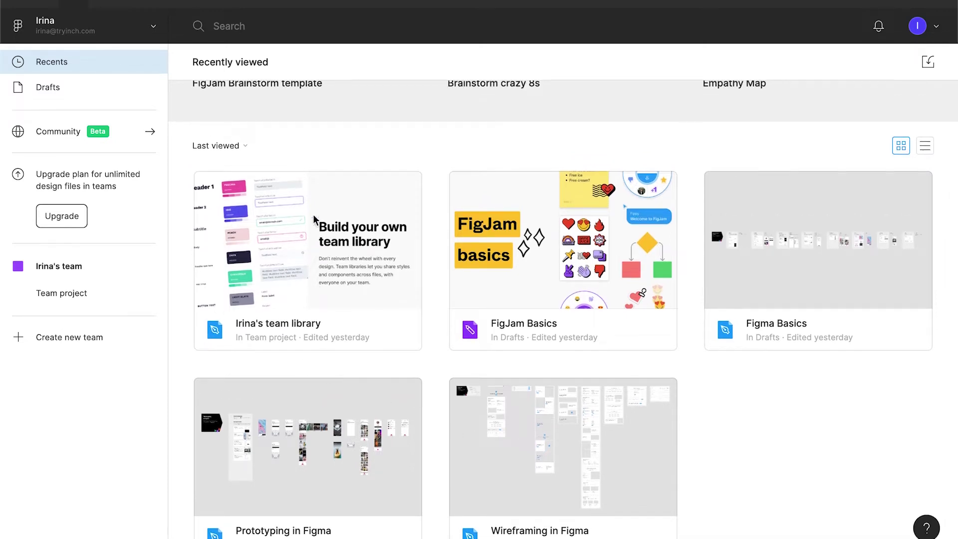
scroll(348, 250, "up", 1)
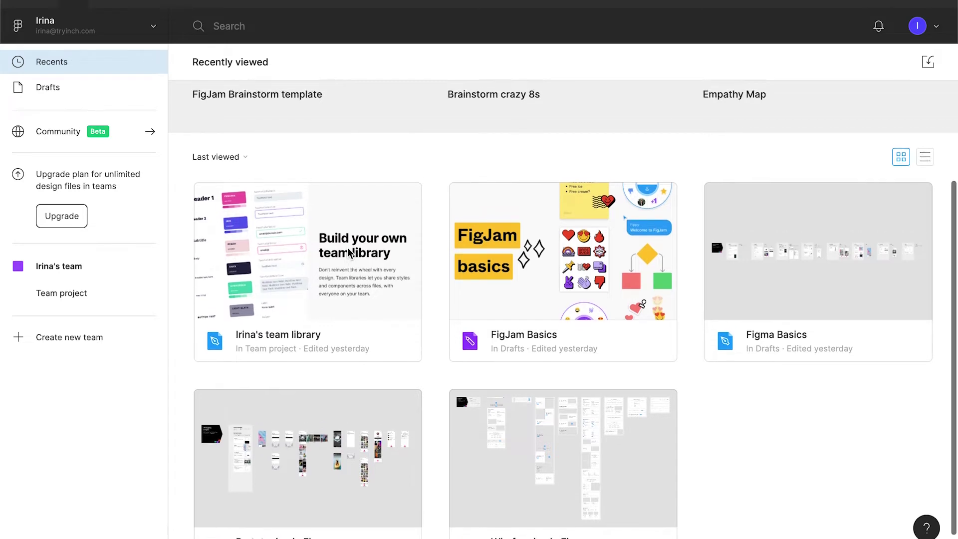
scroll(348, 251, "up", 3)
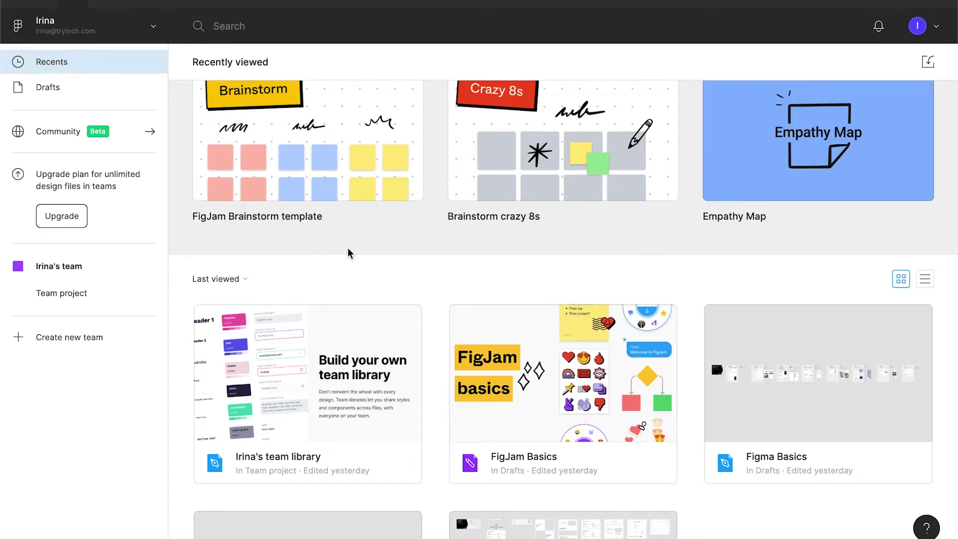
scroll(348, 253, "up", 3)
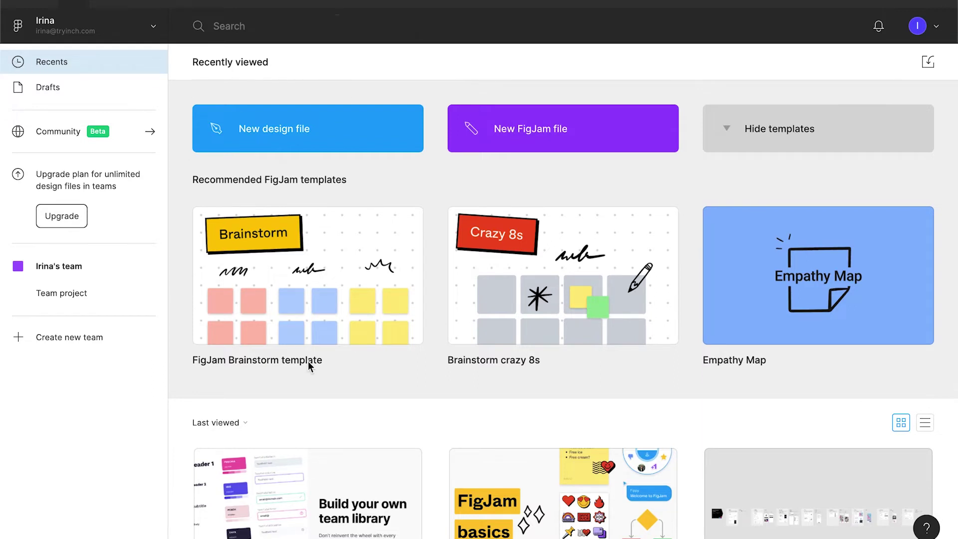
scroll(308, 367, "down", 1)
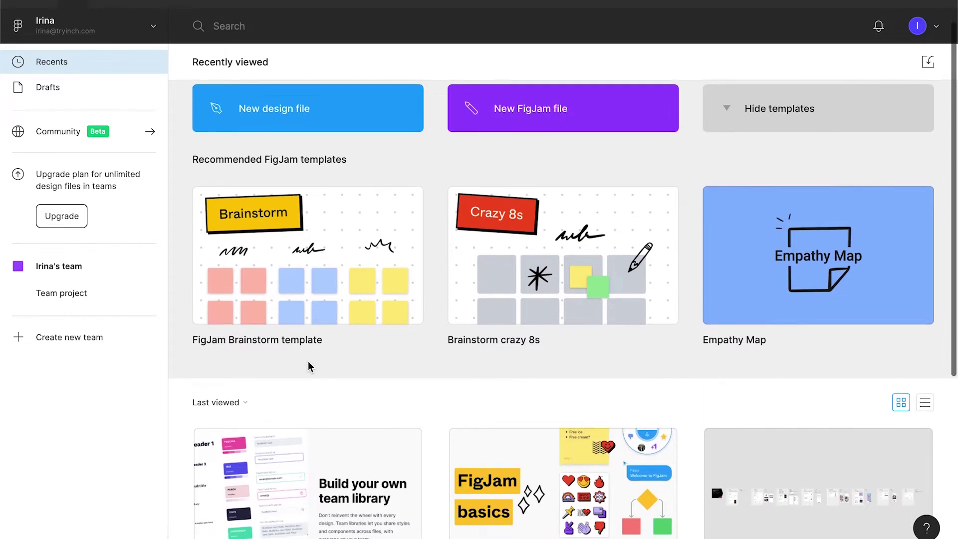
scroll(309, 367, "down", 5)
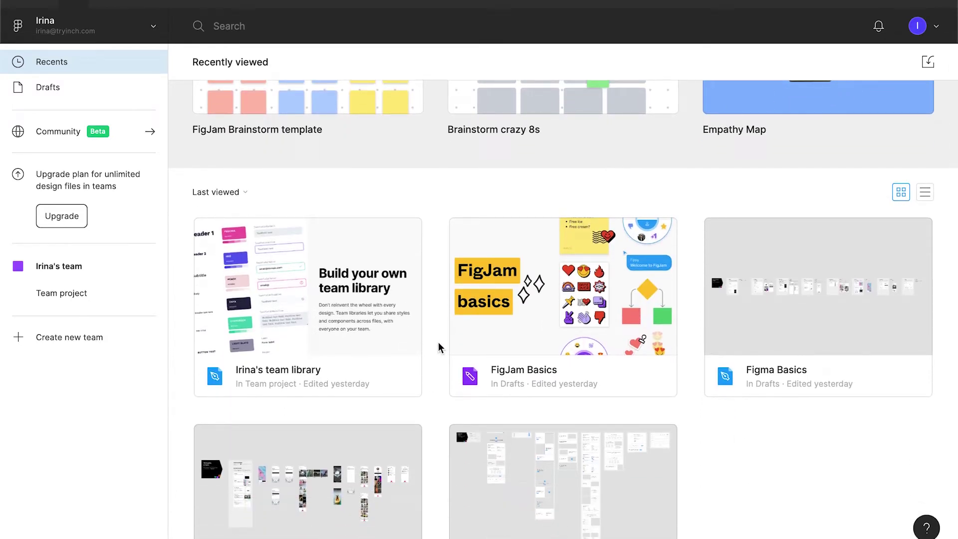
- Open Drafts and look through the templates and draft files there
left_click(70, 92)
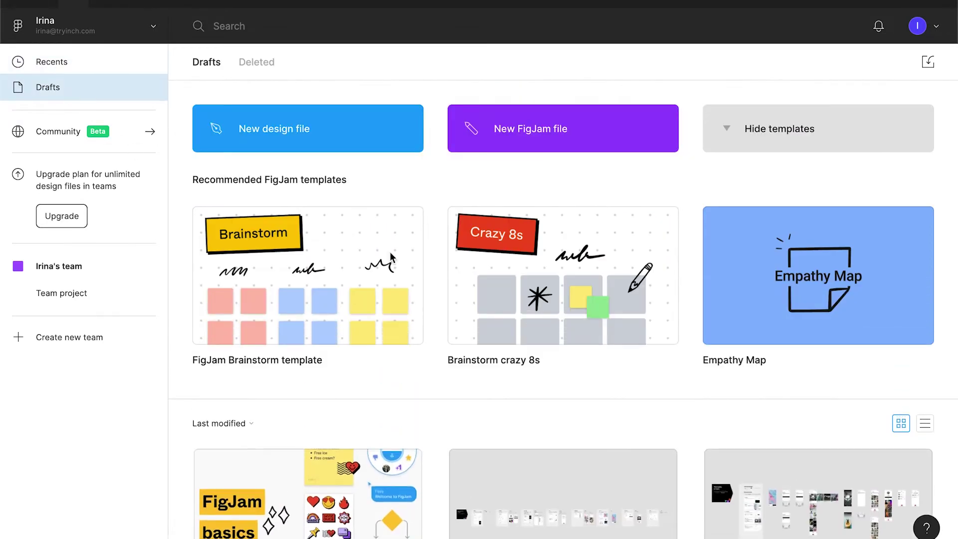
scroll(423, 326, "down", 2)
scroll(424, 330, "down", 5)
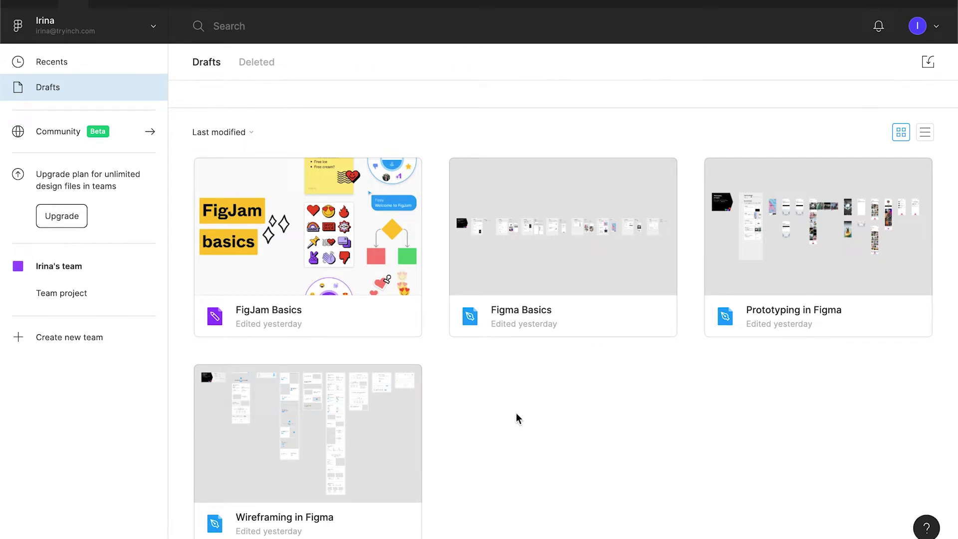
scroll(540, 375, "up", 5)
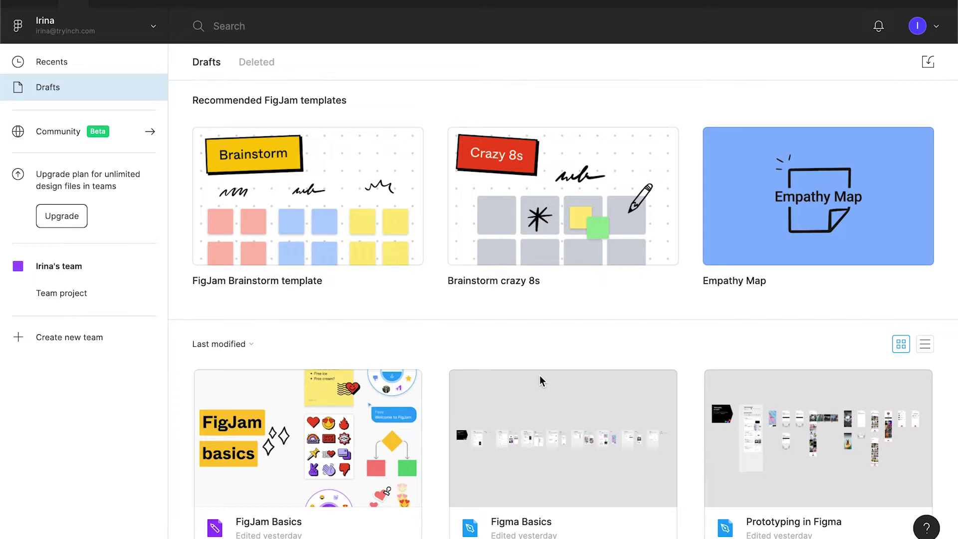
scroll(540, 375, "down", 1)
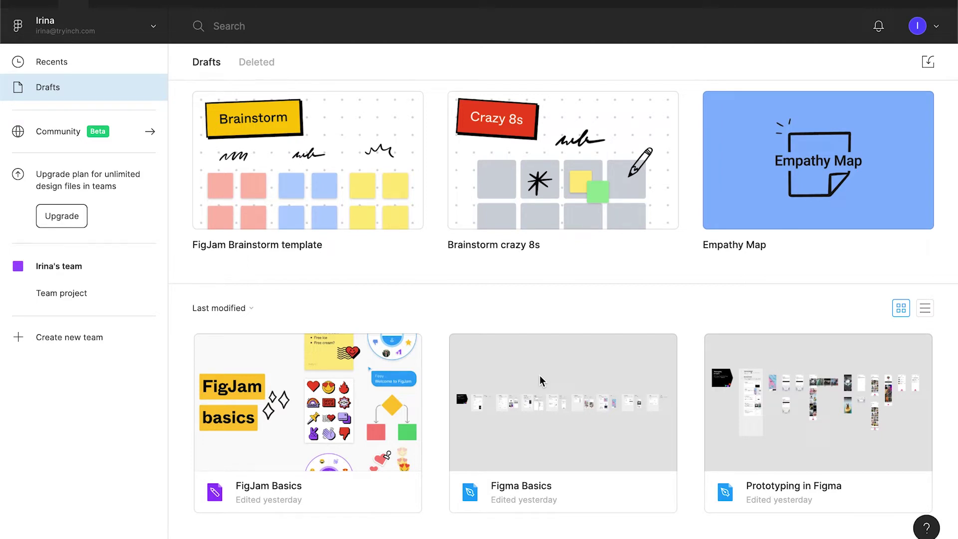
scroll(540, 376, "up", 3)
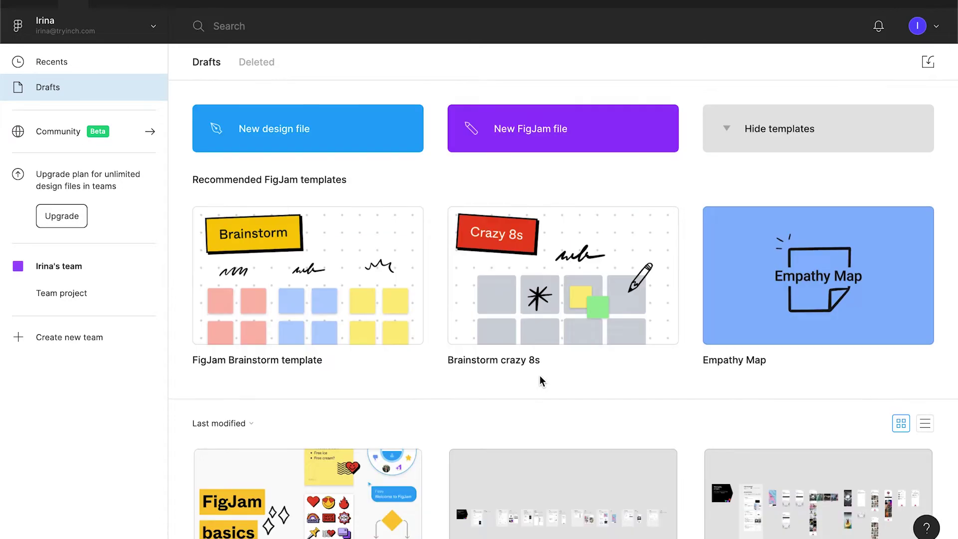
- Open the Community page and examine its categories, FigJam plugins, top plugins and trending files
left_click(63, 131)
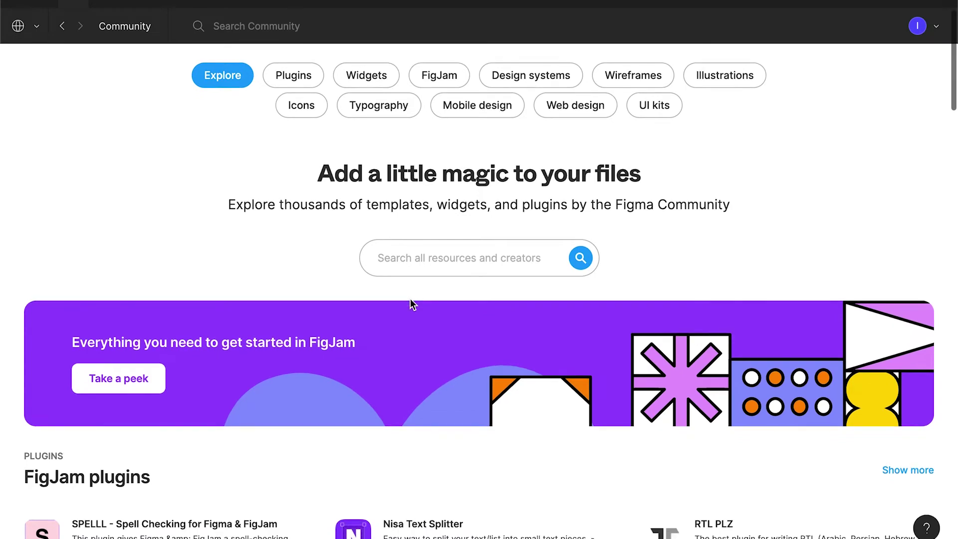
scroll(411, 304, "down", 3)
scroll(410, 300, "down", 3)
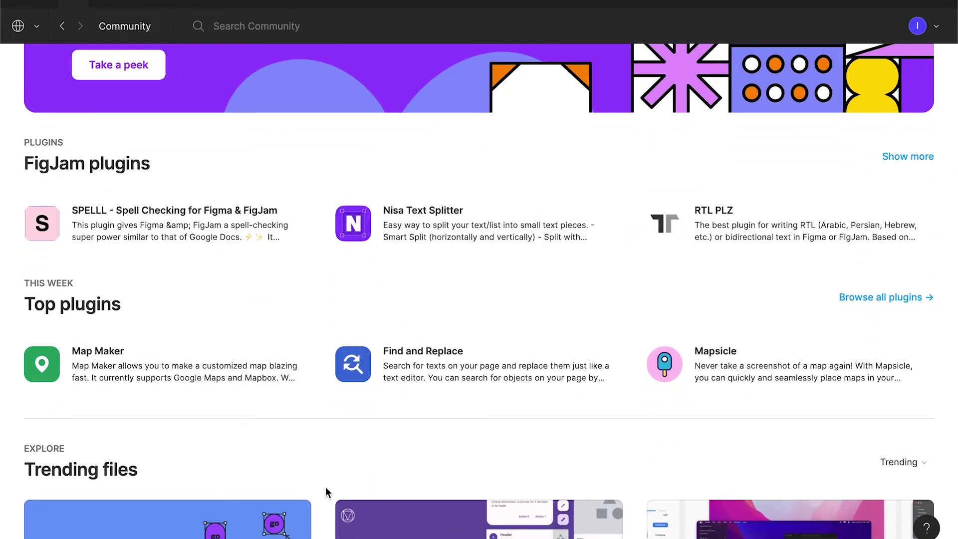
scroll(326, 488, "down", 4)
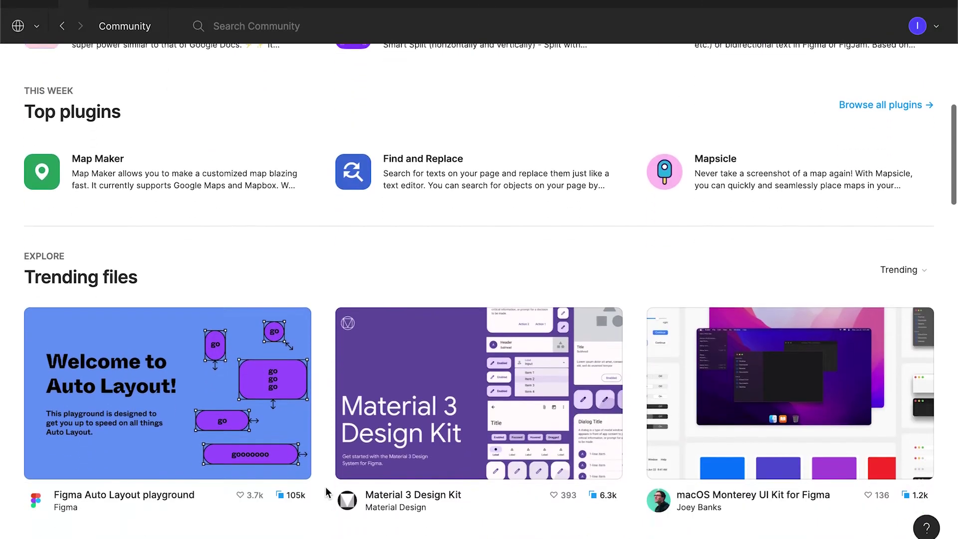
scroll(325, 489, "down", 5)
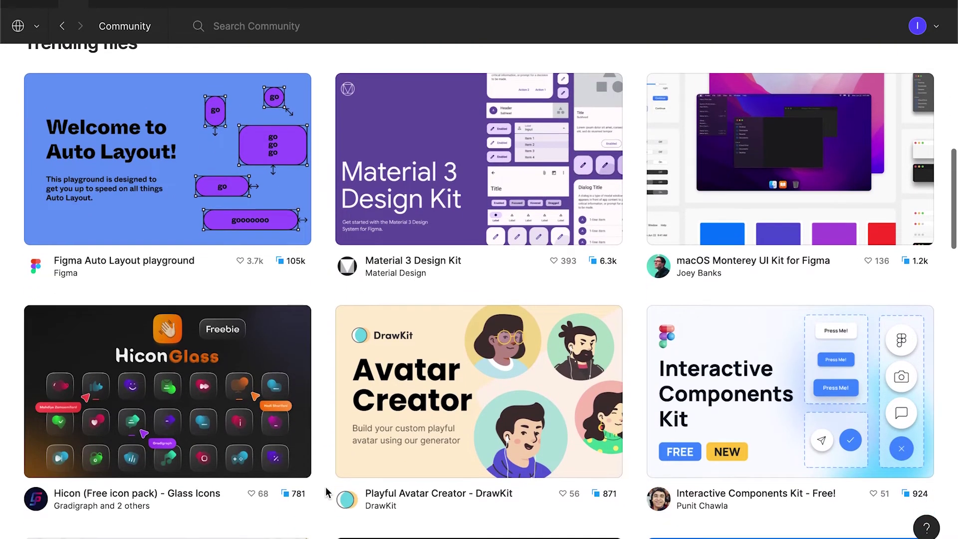
scroll(325, 490, "down", 1)
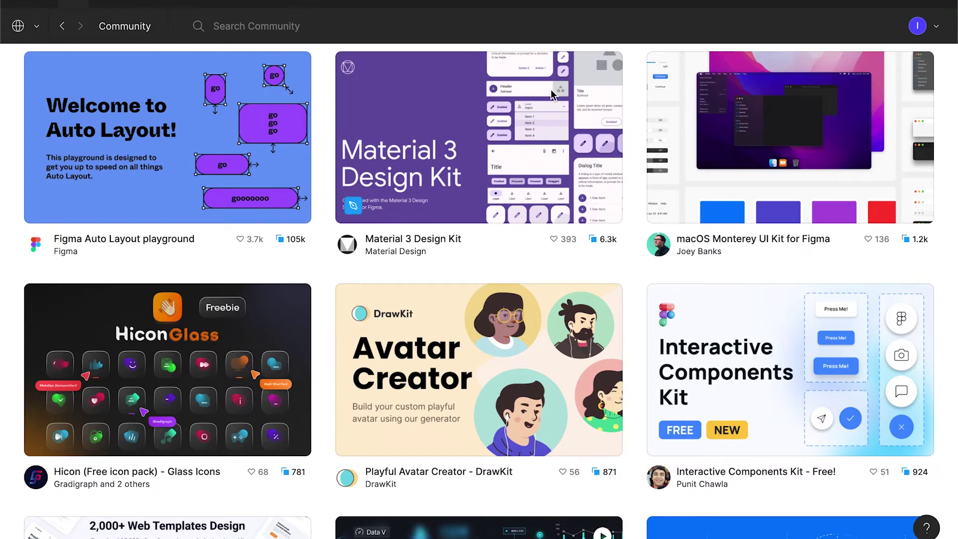
mouse_move(210, 140)
scroll(253, 166, "down", 5)
scroll(253, 166, "down", 3)
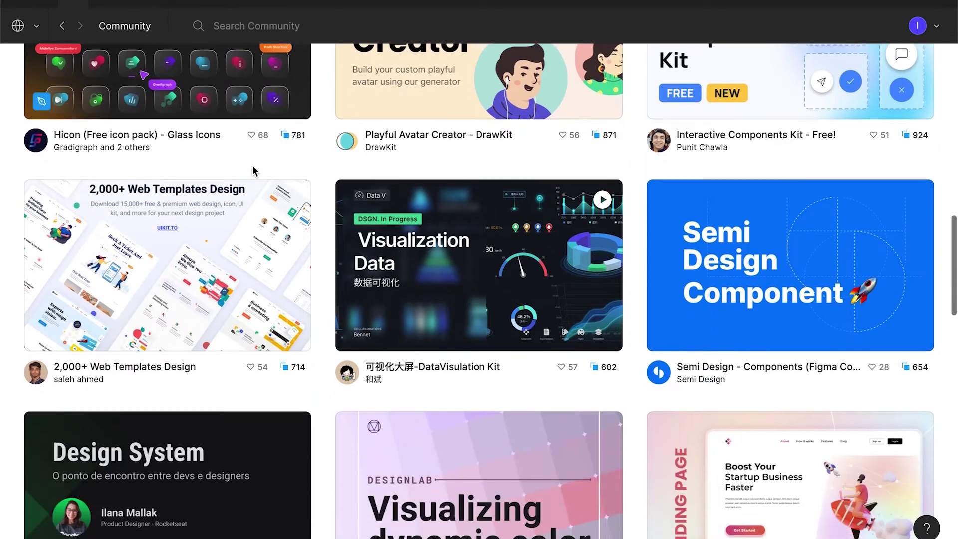
scroll(253, 170, "down", 9)
scroll(253, 166, "down", 1)
scroll(253, 170, "down", 2)
scroll(253, 170, "up", 15)
scroll(253, 169, "up", 4)
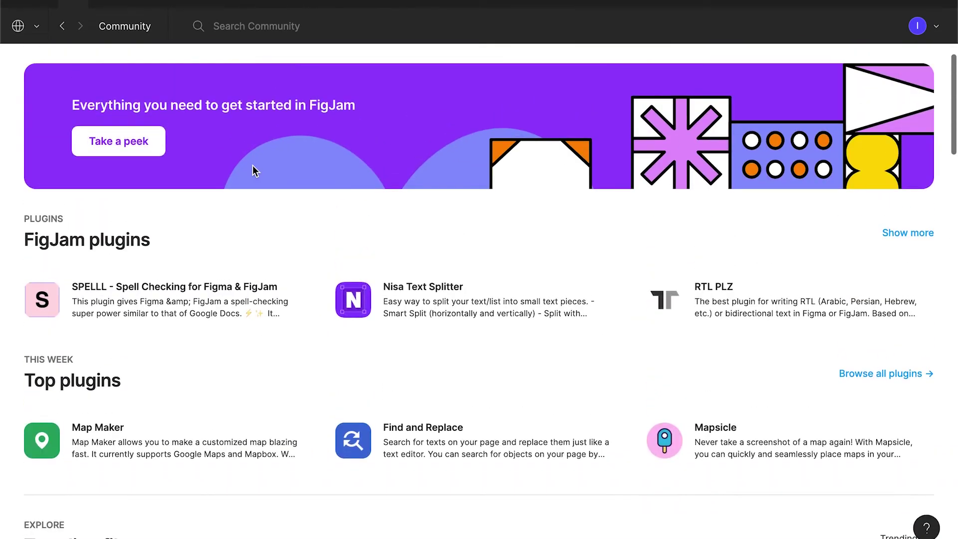
scroll(253, 166, "up", 3)
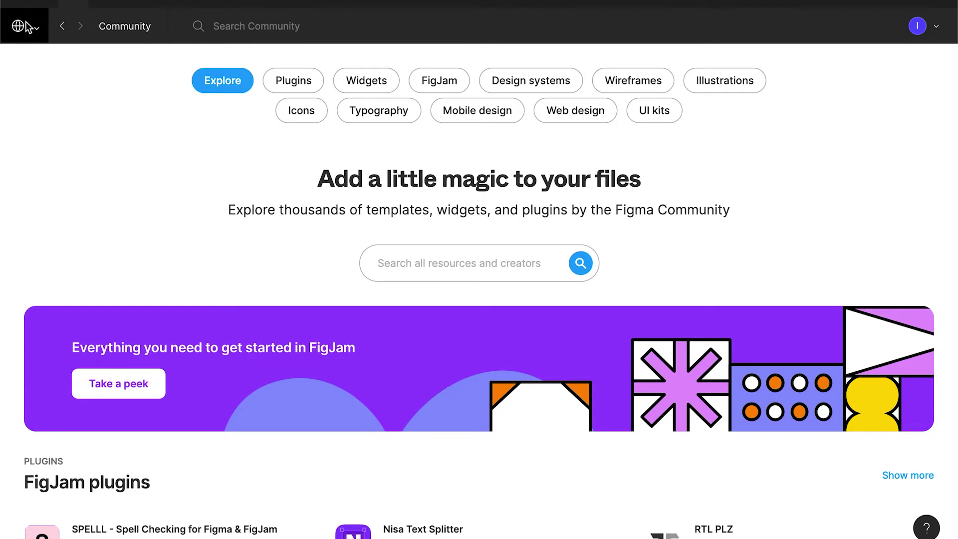
- Return from Community to the file browser of the tryinch.com account, checking the accounts available for browsing Community
left_click(35, 33)
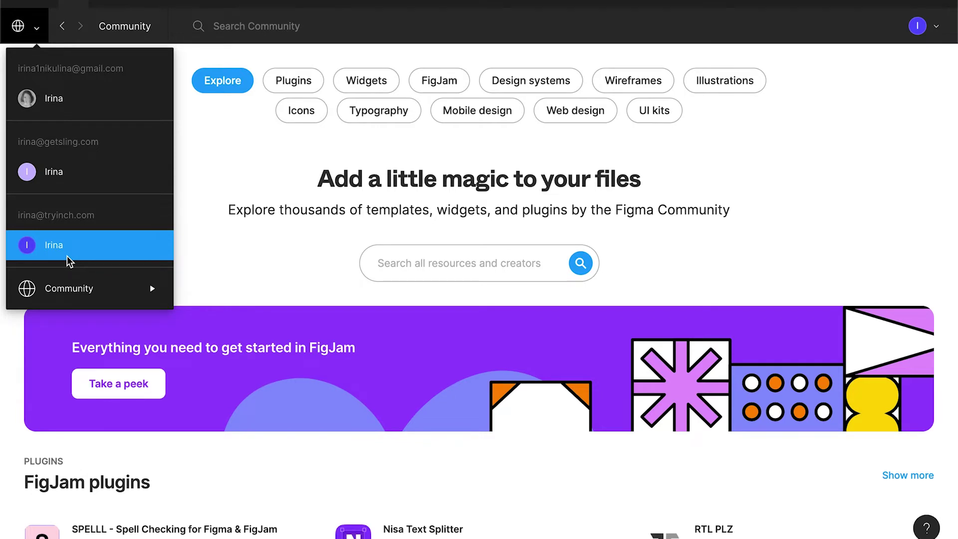
mouse_move(69, 289)
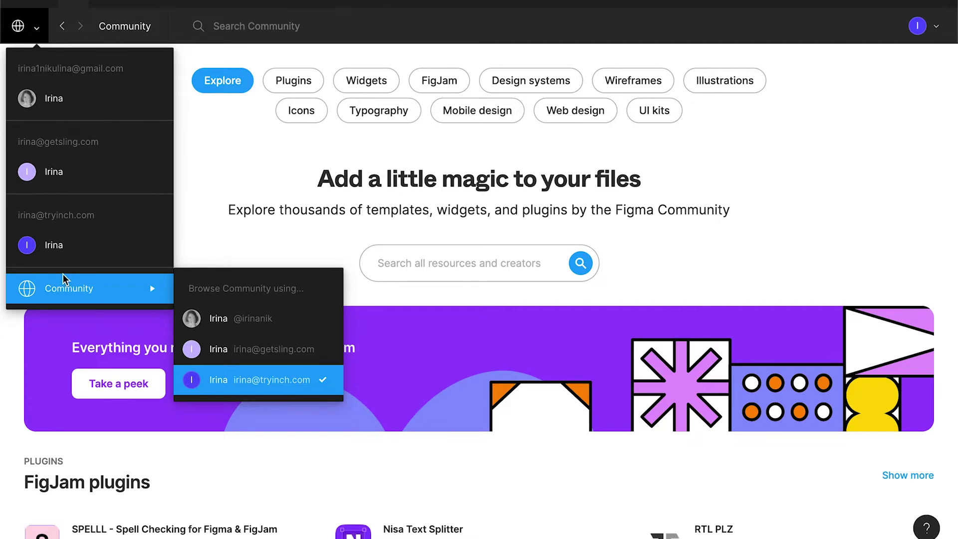
left_click(70, 244)
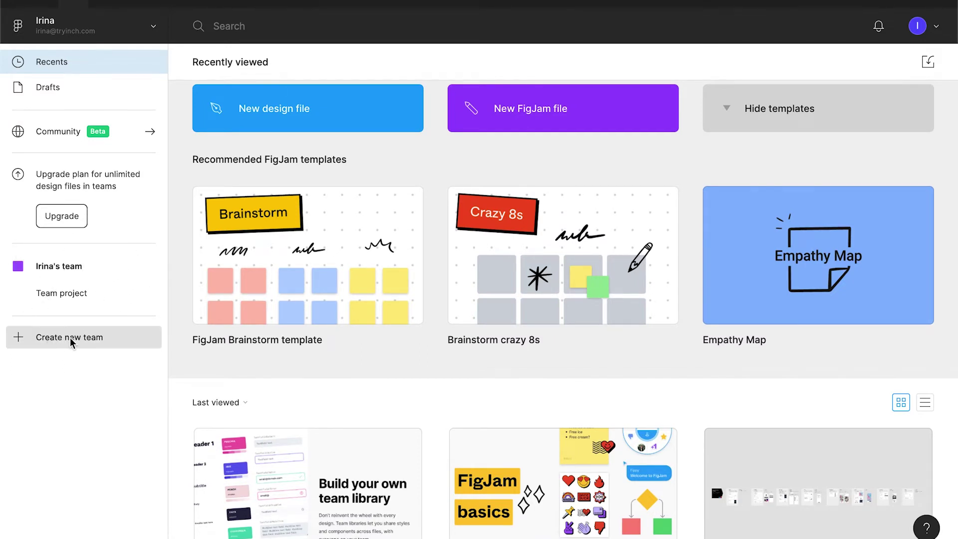
- Open the starter team's workspace and go into its Team project
left_click(91, 267)
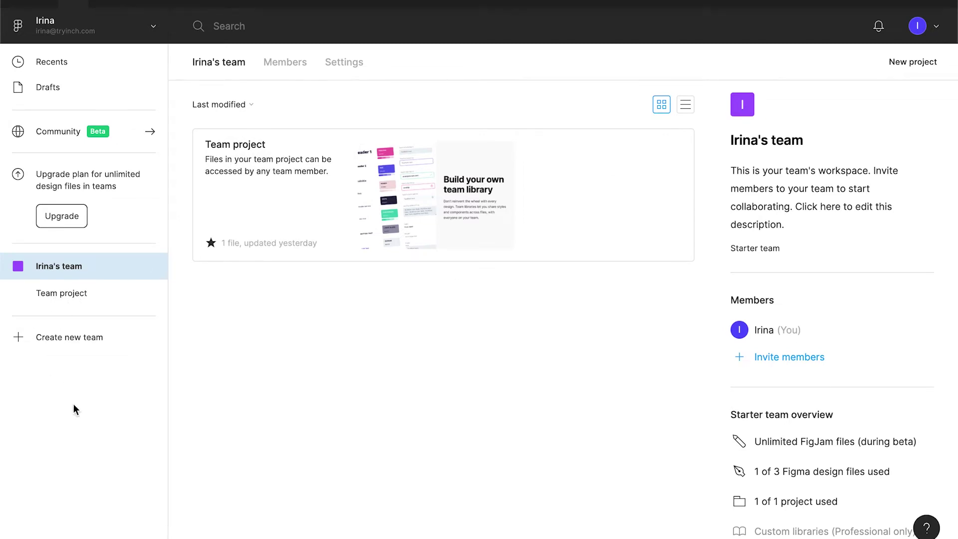
left_click(301, 201)
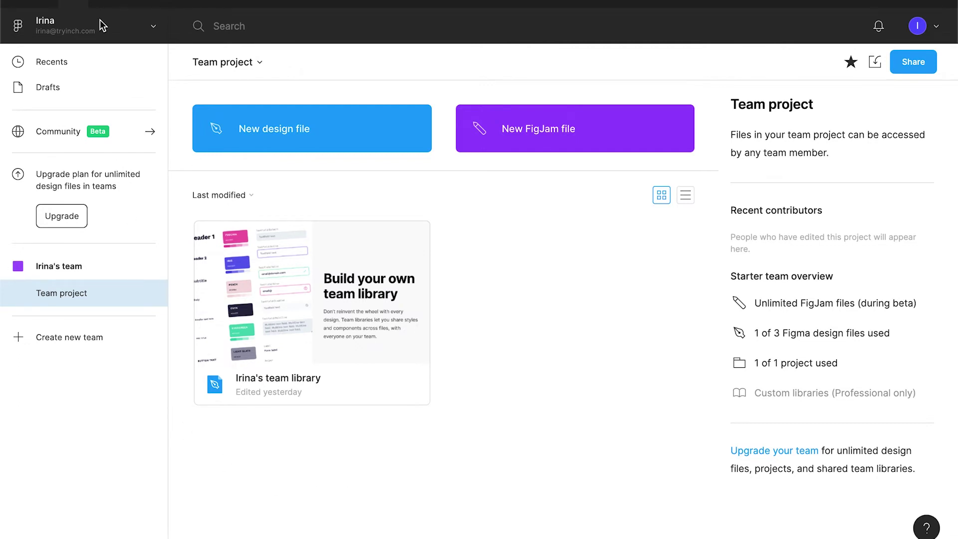
- Switch to the Gmail account and look through its list of teams and projects
left_click(115, 23)
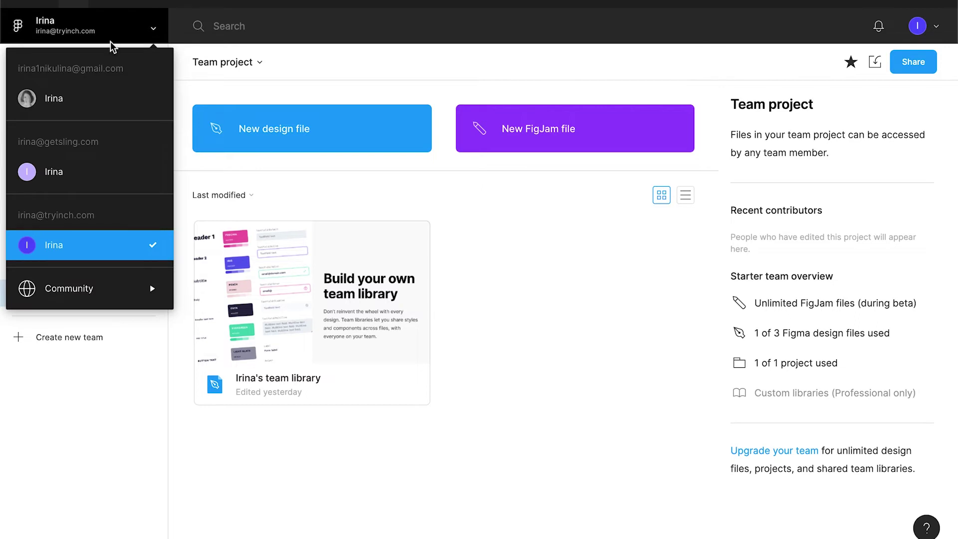
left_click(87, 91)
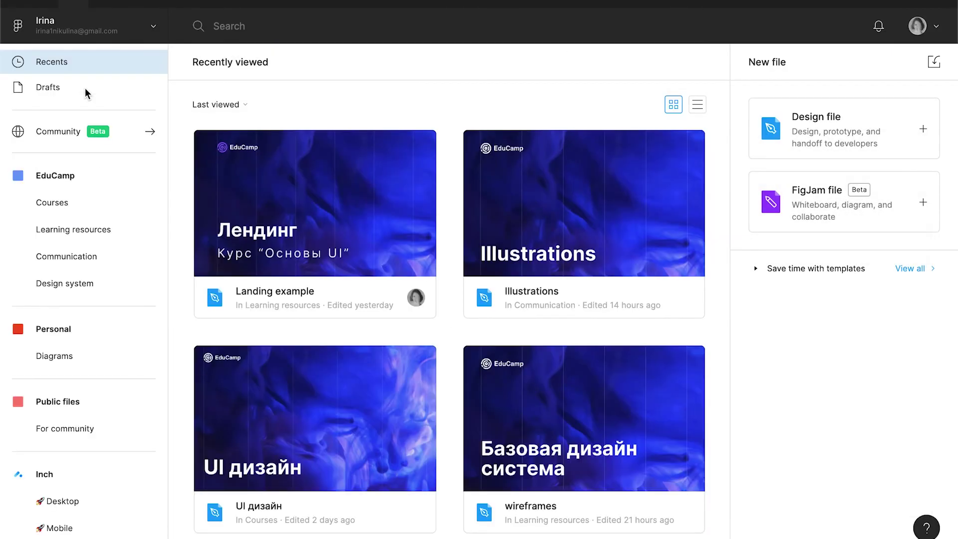
scroll(89, 212, "down", 4)
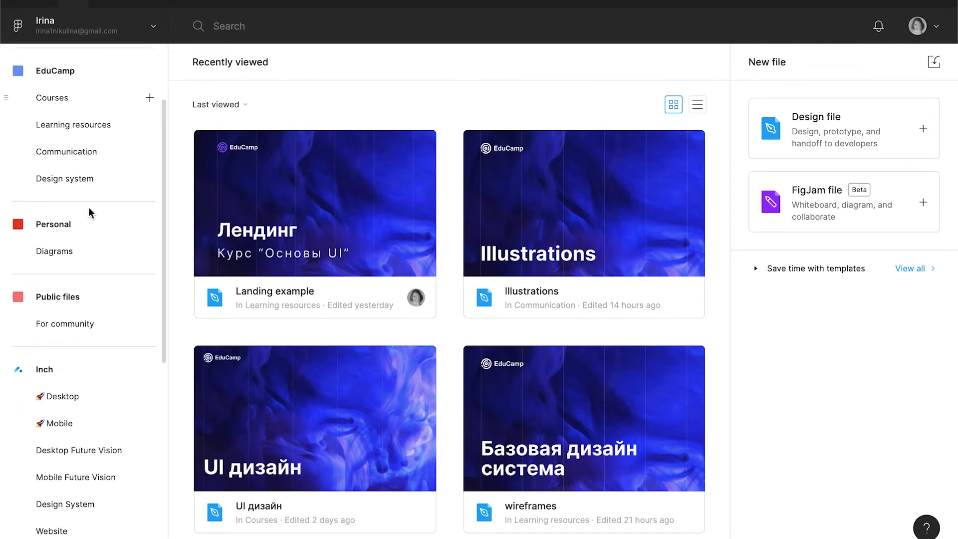
scroll(90, 208, "down", 3)
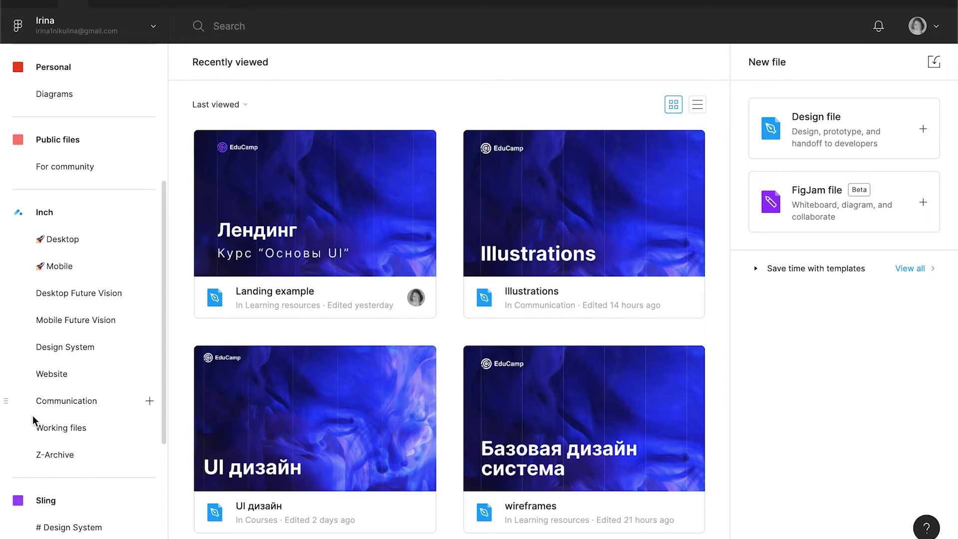
- Open the Inch team's workspace and look through its list of projects
scroll(40, 429, "down", 4)
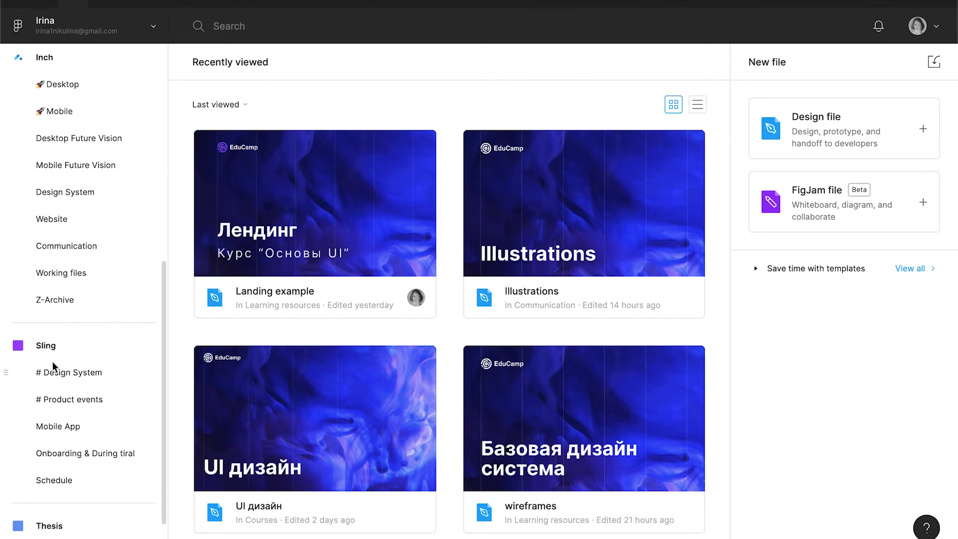
scroll(35, 451, "up", 4)
left_click(58, 230)
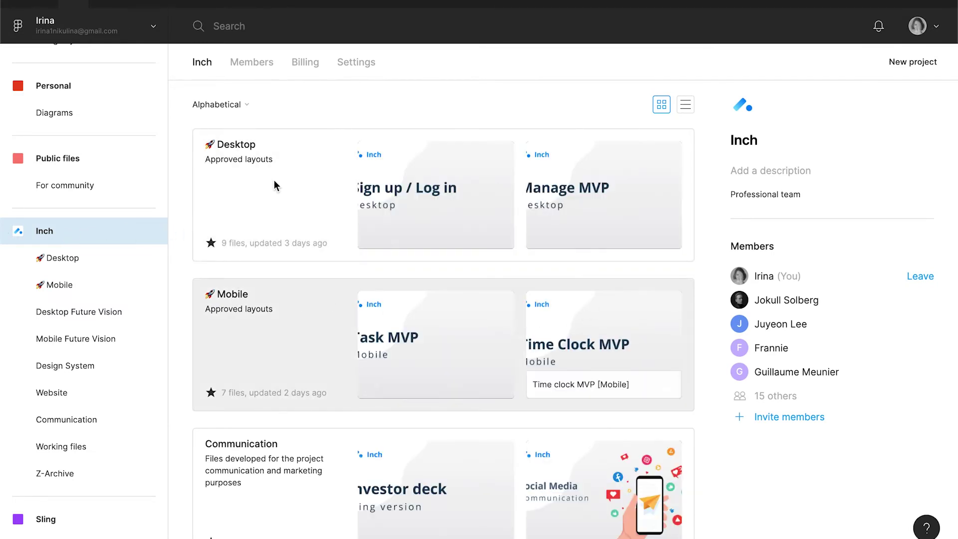
scroll(229, 350, "down", 3)
scroll(235, 289, "down", 3)
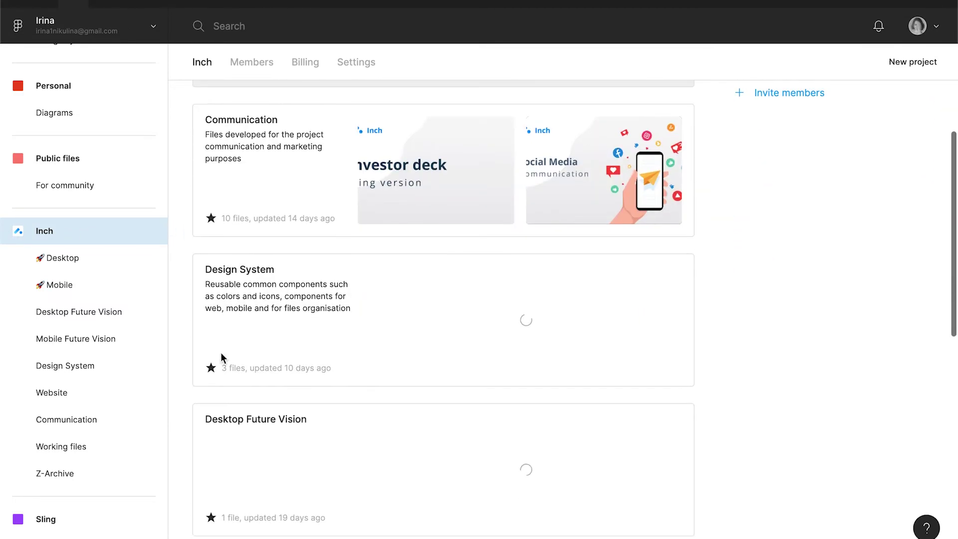
scroll(269, 522, "down", 3)
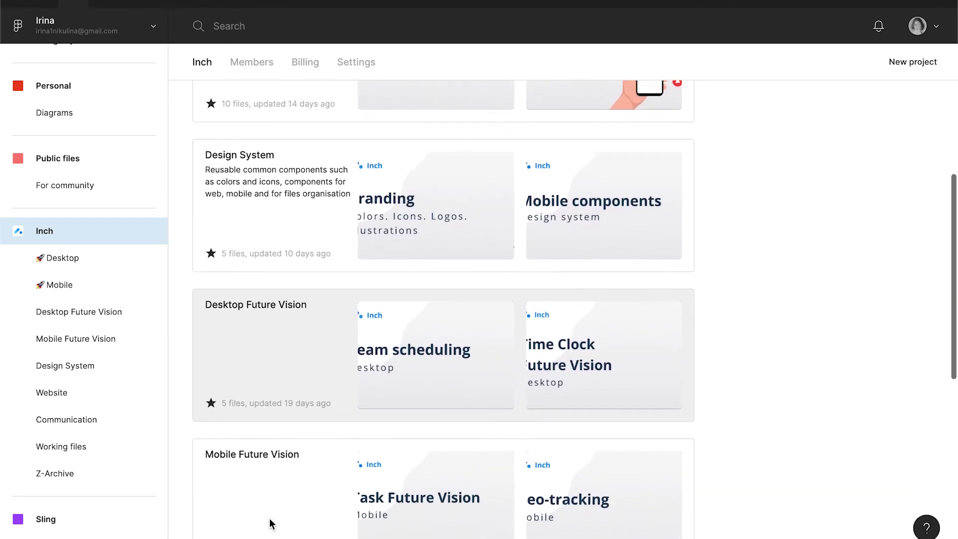
scroll(270, 522, "up", 9)
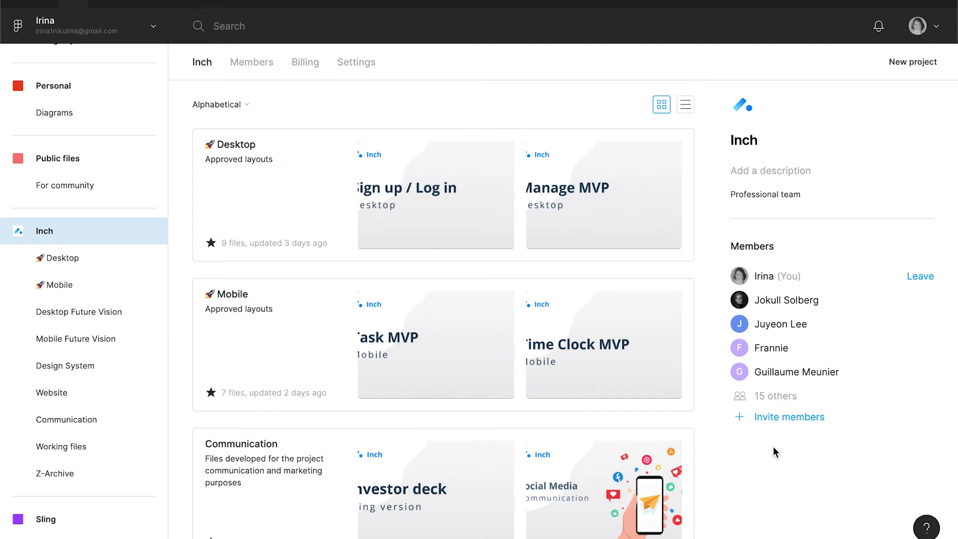
- Open the Inch team's Design System project and look through its branding and component files
scroll(474, 453, "down", 4)
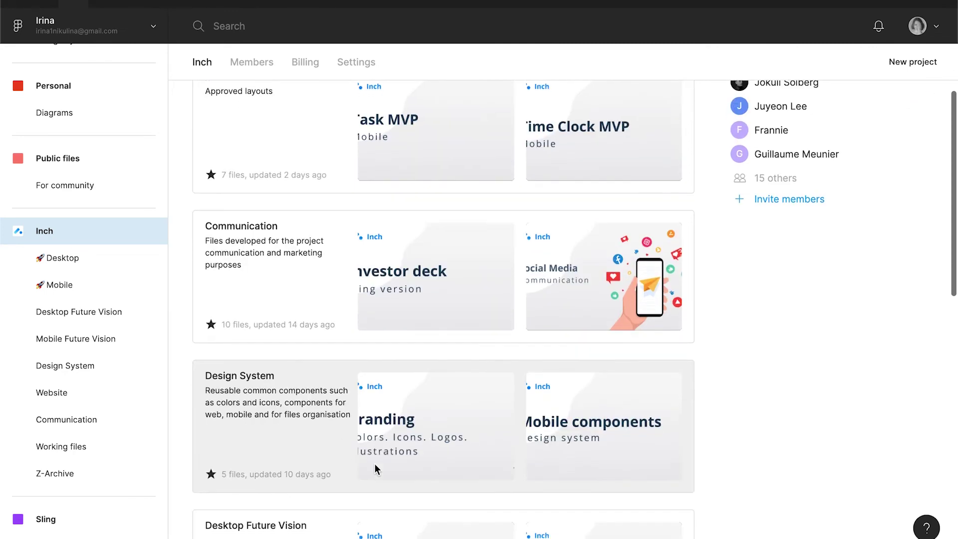
left_click(285, 403)
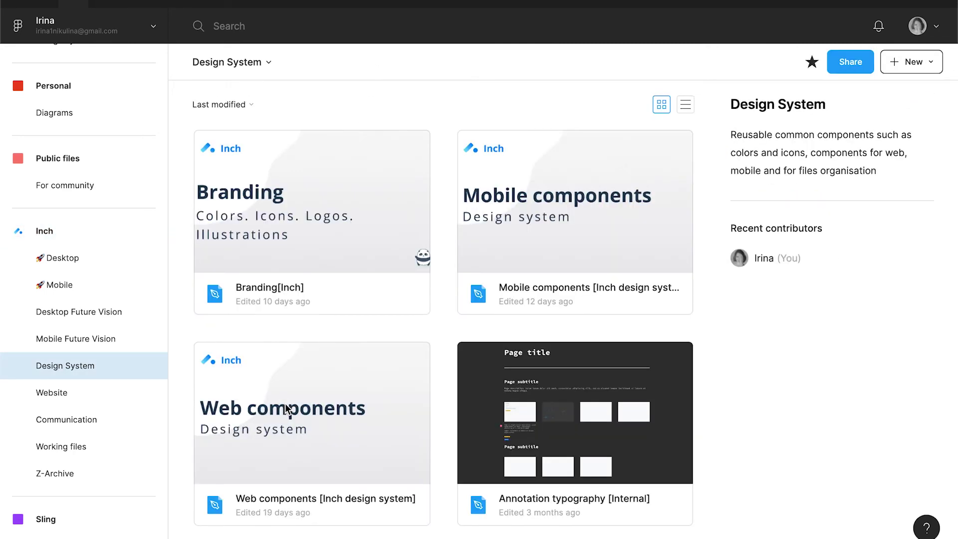
scroll(286, 403, "down", 3)
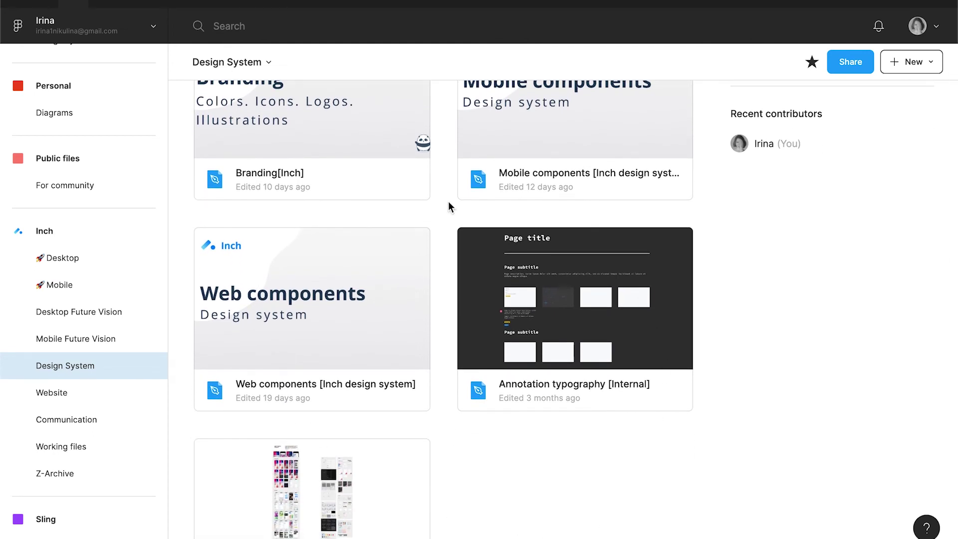
scroll(341, 180, "up", 2)
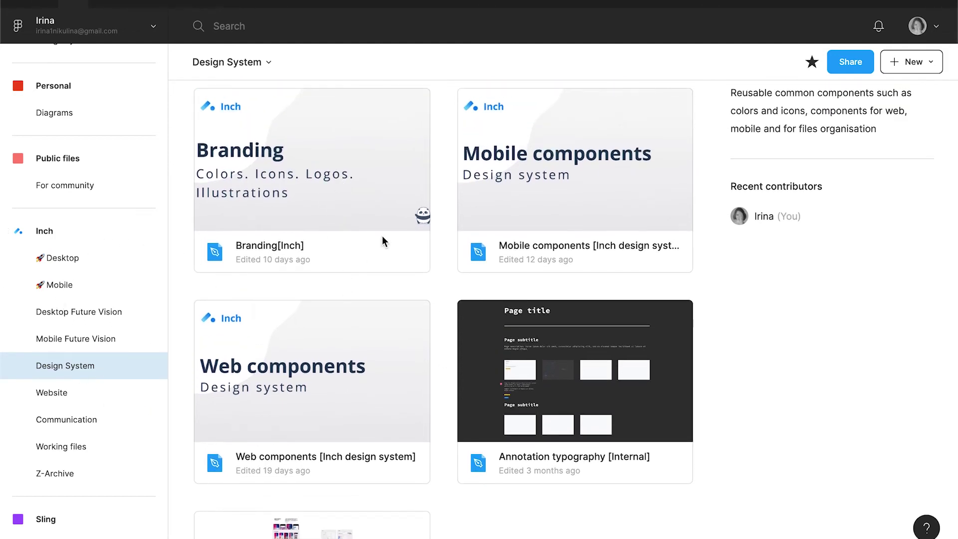
- In the Desktop project's Task MVP [Desktop] file, review the pending library component updates and apply all of them
left_click(74, 258)
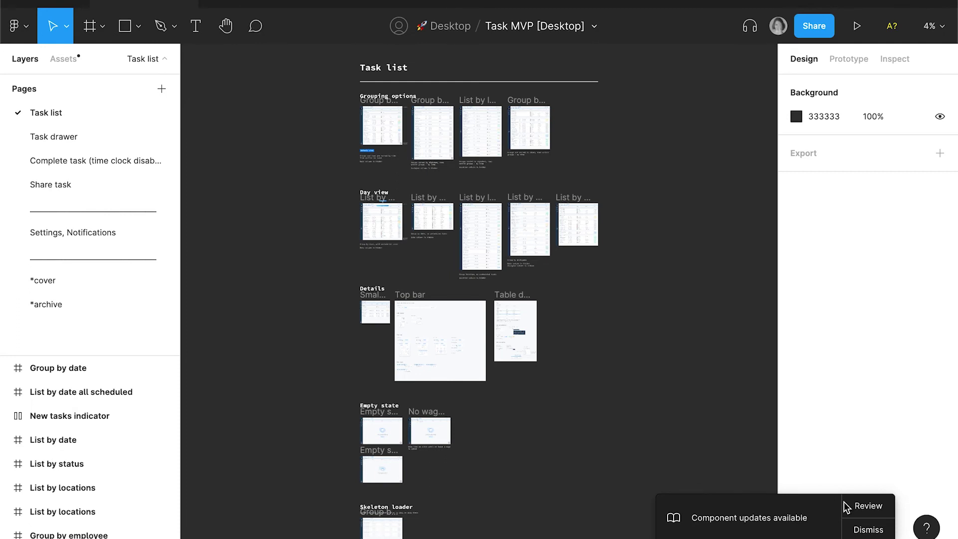
left_click(868, 506)
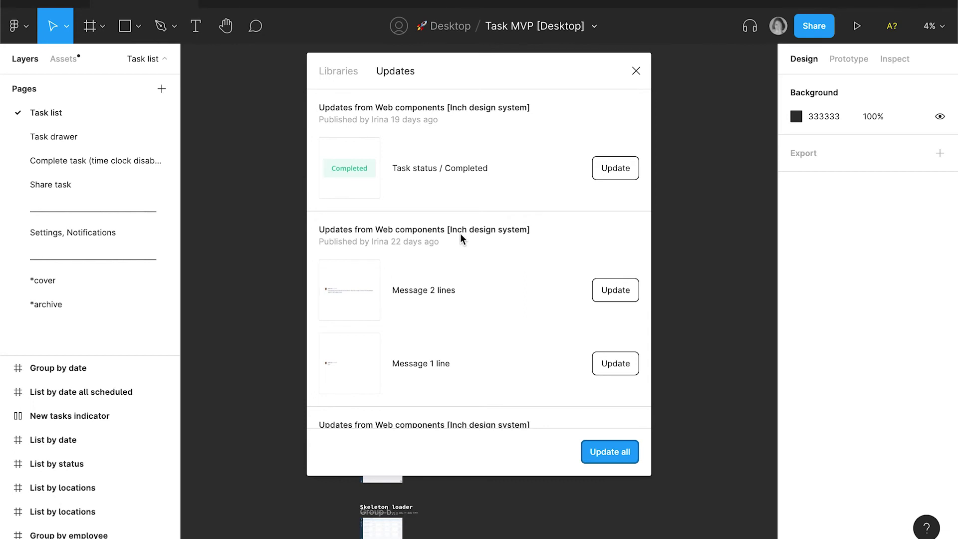
scroll(460, 232, "down", 5)
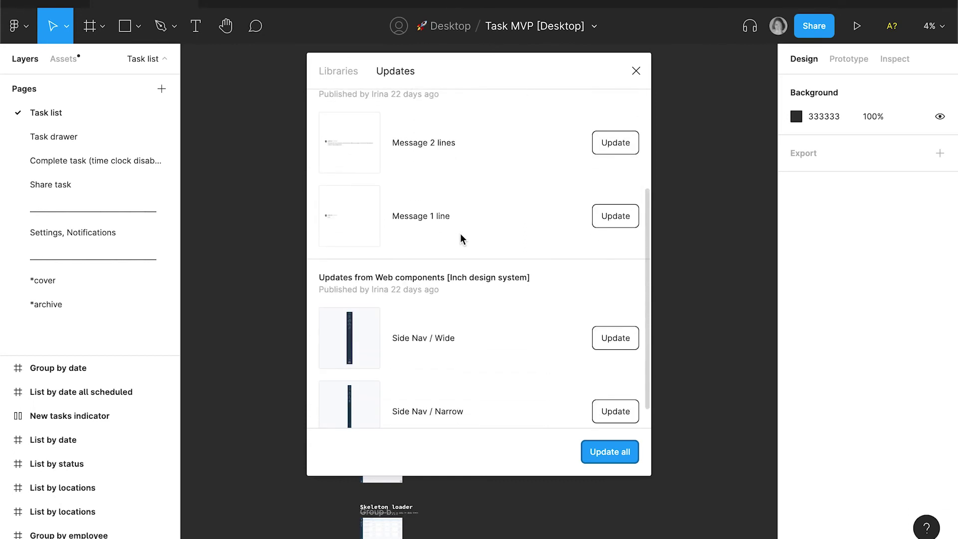
scroll(461, 233, "up", 6)
scroll(460, 238, "up", 1)
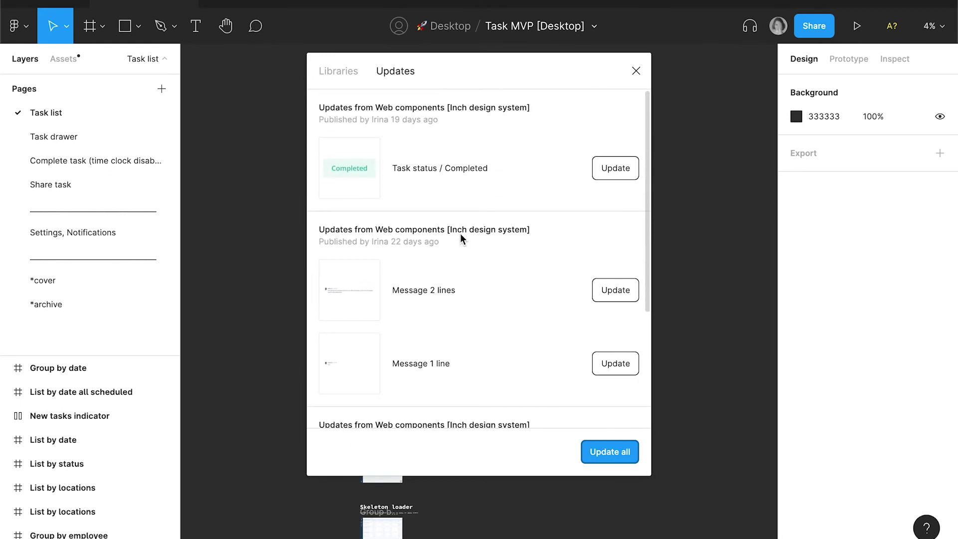
left_click(615, 456)
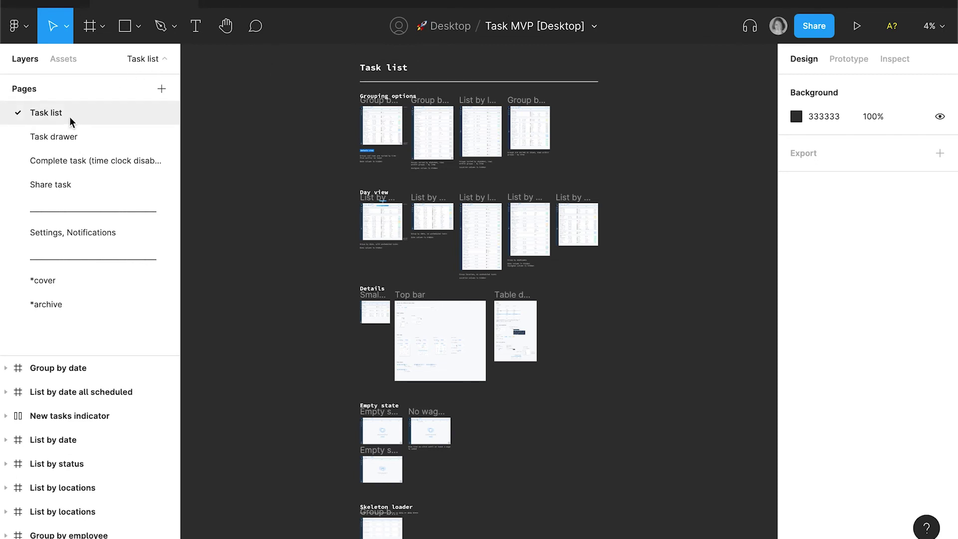
- Open the Task drawer page and examine its Task view, Edit / Create and Conflicts sections
left_click(71, 140)
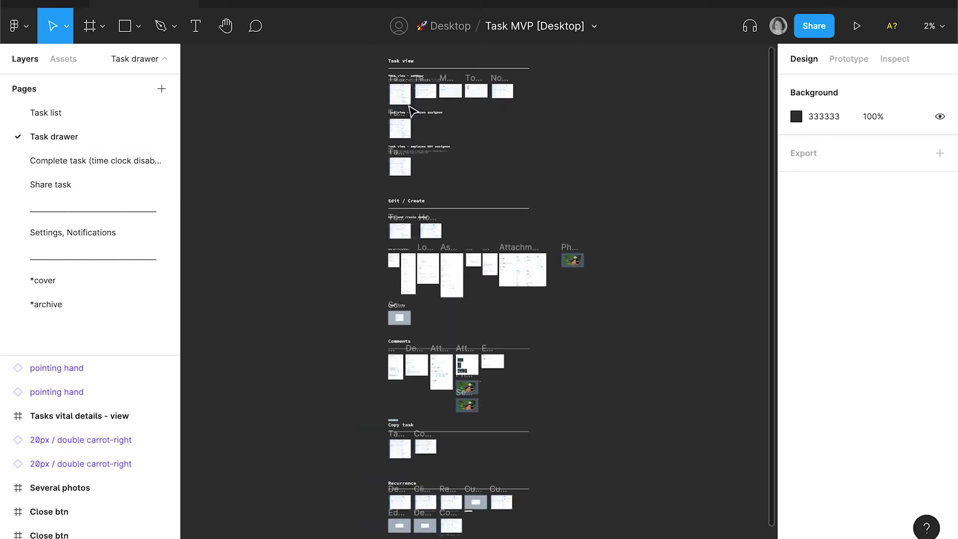
scroll(412, 111, "up", 5)
scroll(413, 110, "up", 1)
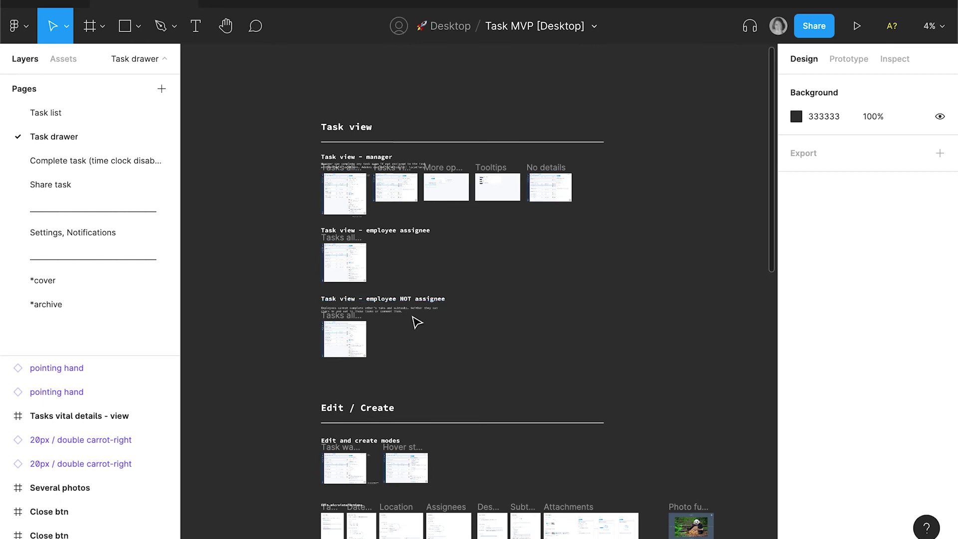
scroll(416, 322, "up", 3)
scroll(417, 322, "up", 3)
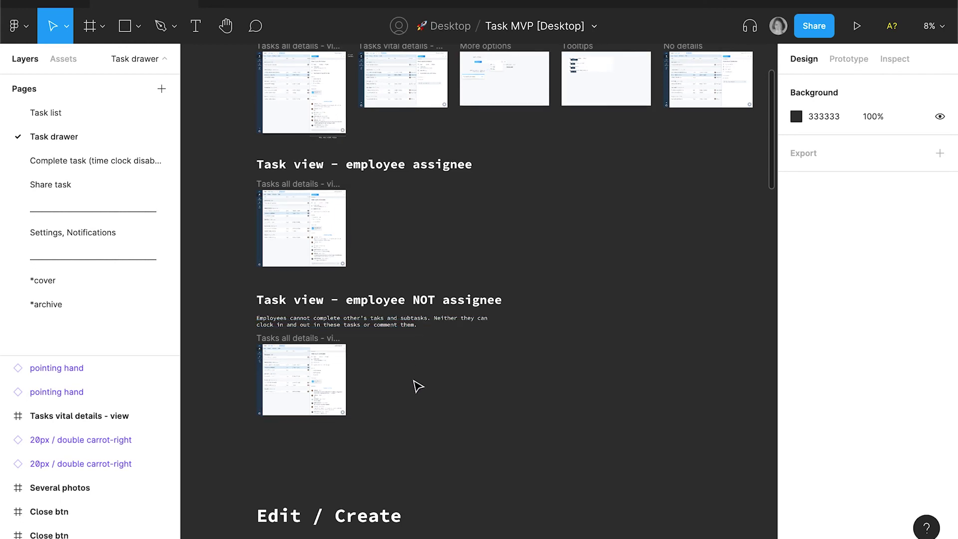
scroll(417, 386, "down", 10)
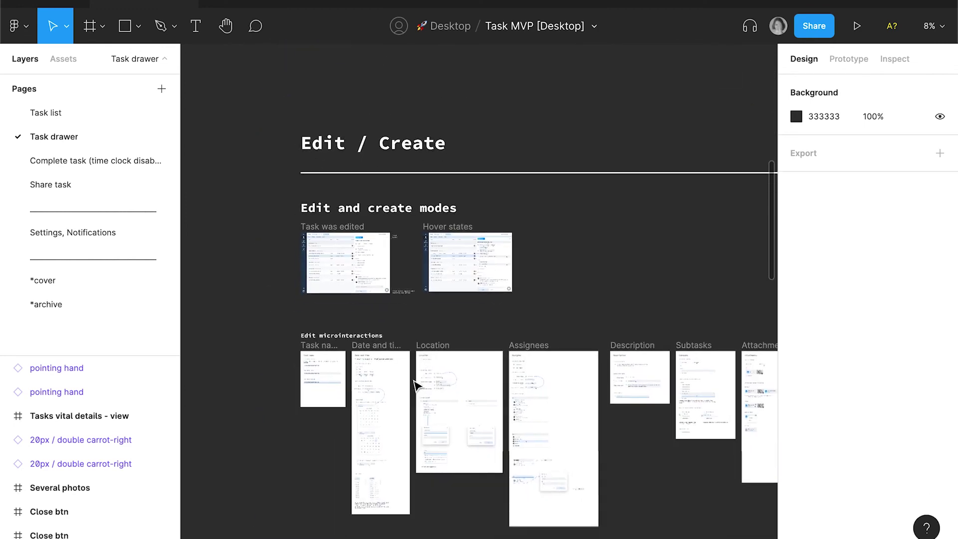
scroll(417, 385, "down", 6)
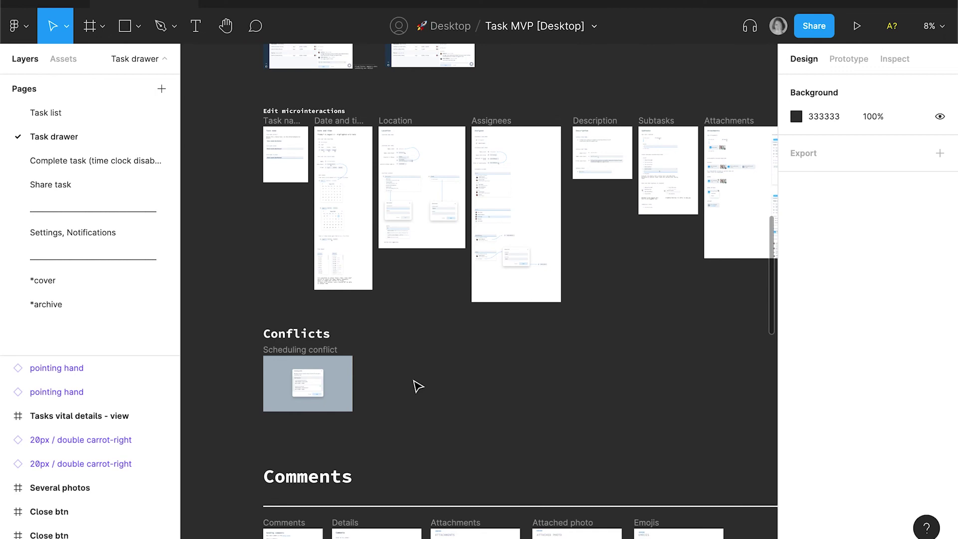
scroll(419, 385, "down", 1)
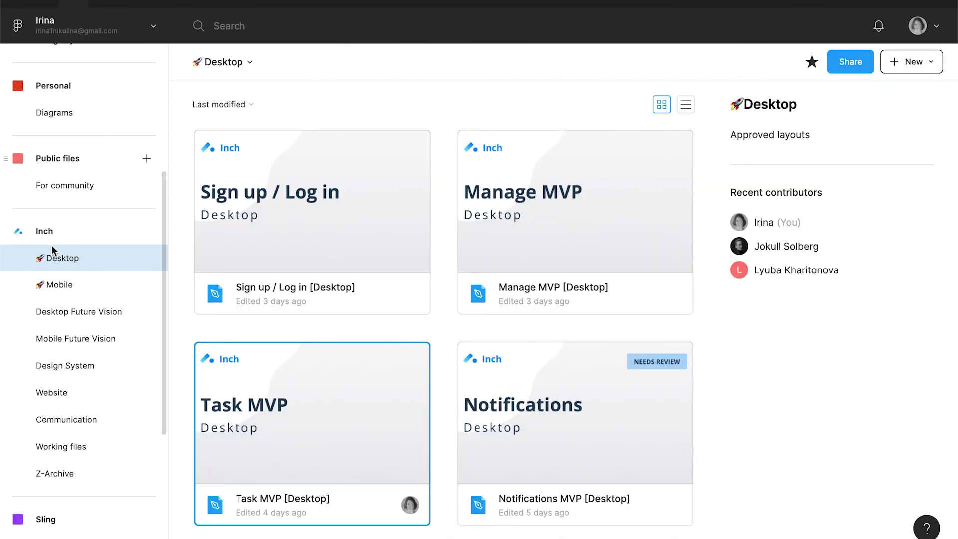
- Return to the Inch team's workspace and review its projects alongside the other teams' favourited projects
left_click(48, 233)
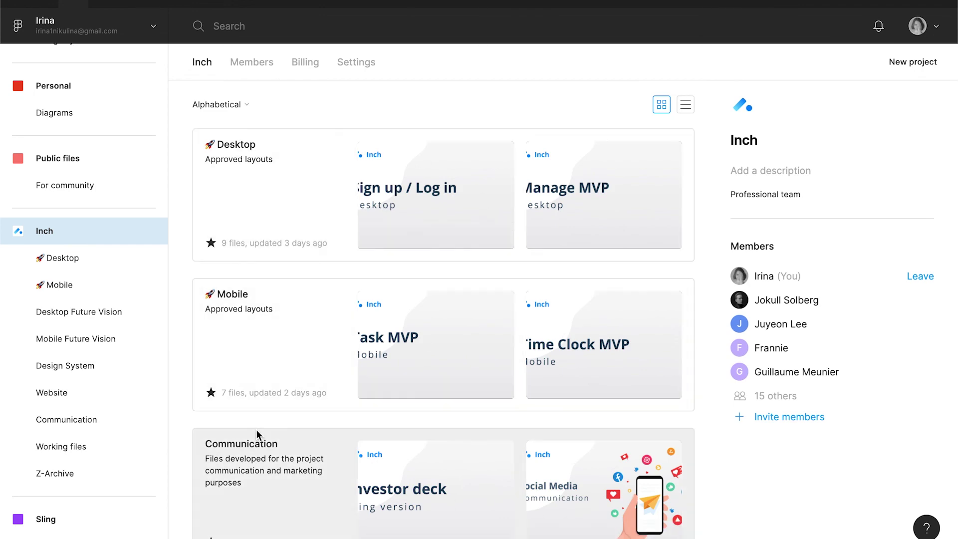
scroll(256, 430, "down", 3)
scroll(256, 429, "down", 5)
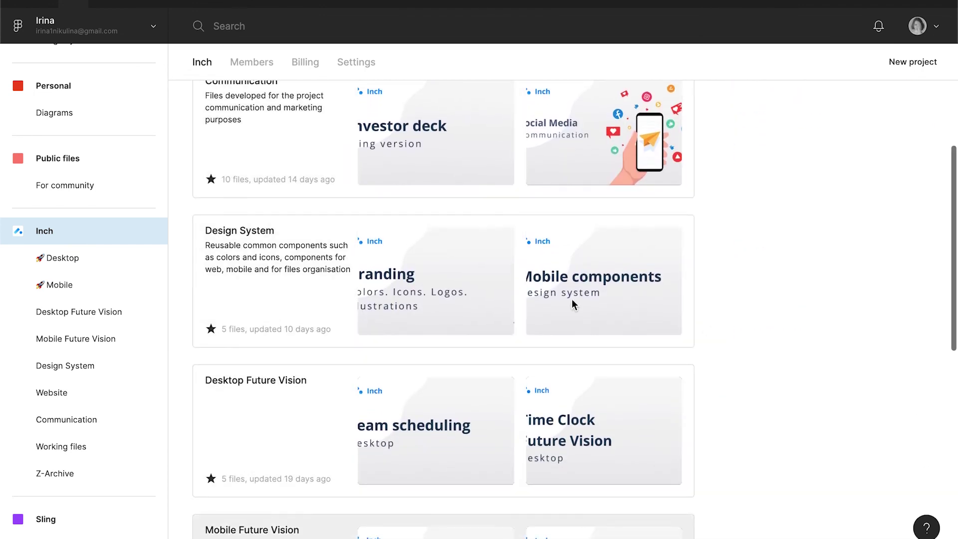
scroll(333, 314, "up", 1)
scroll(35, 322, "down", 4)
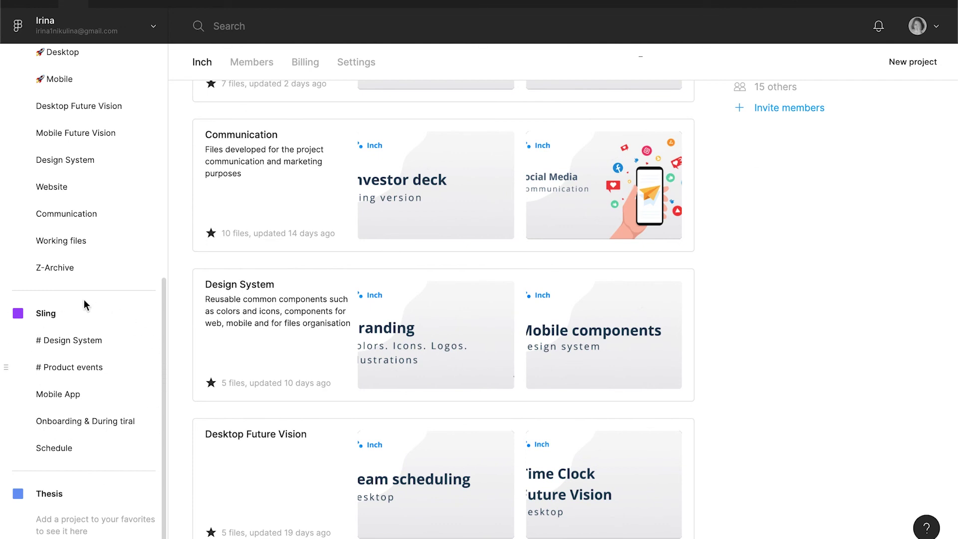
scroll(52, 341, "up", 3)
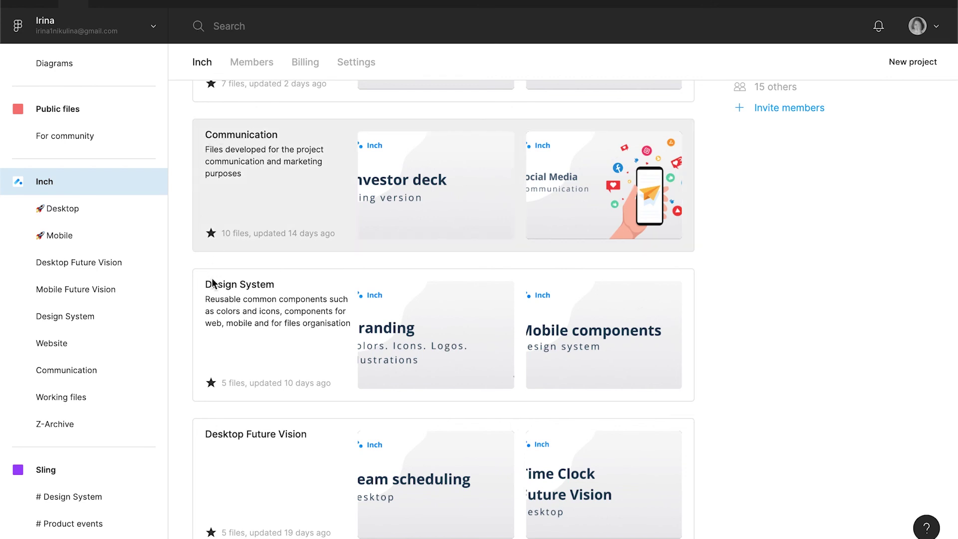
scroll(237, 308, "up", 1)
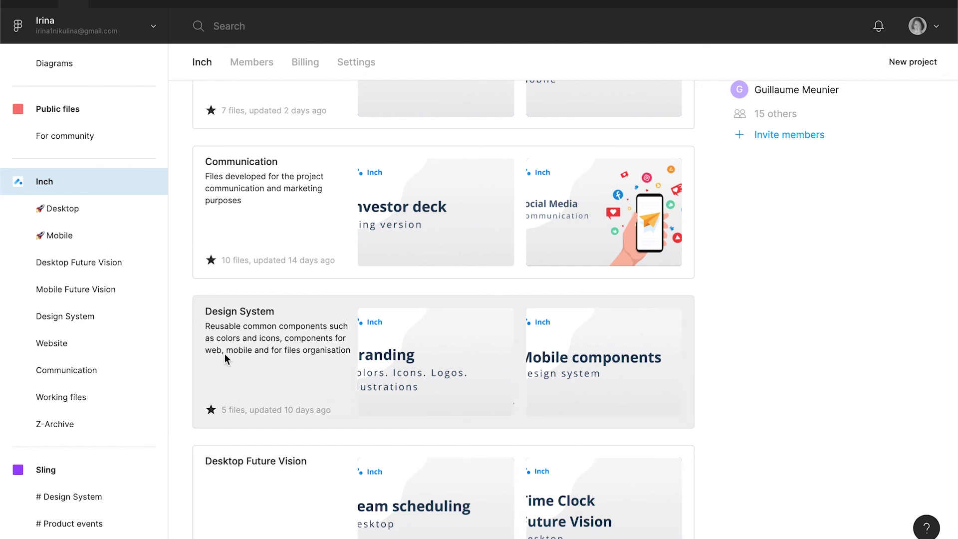
scroll(244, 233, "up", 5)
scroll(244, 232, "up", 3)
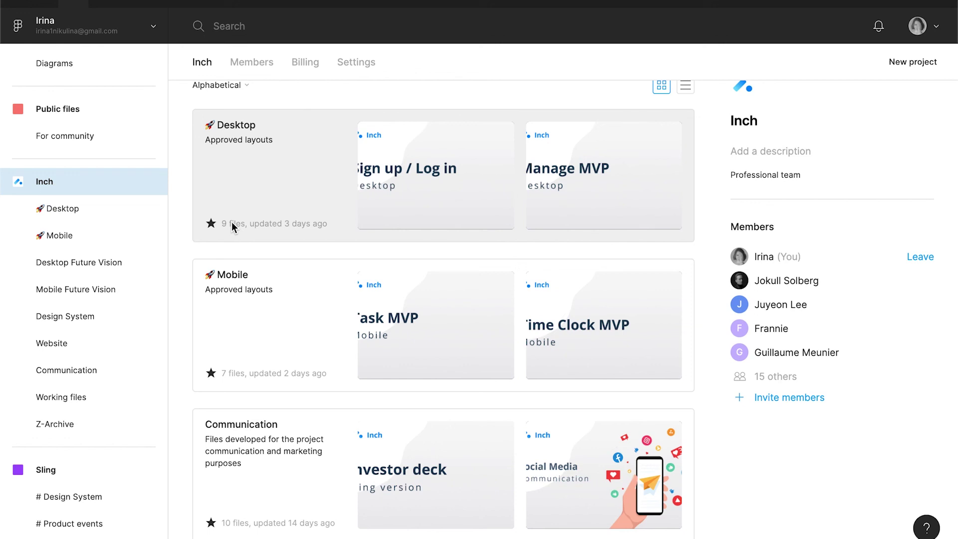
scroll(231, 222, "up", 1)
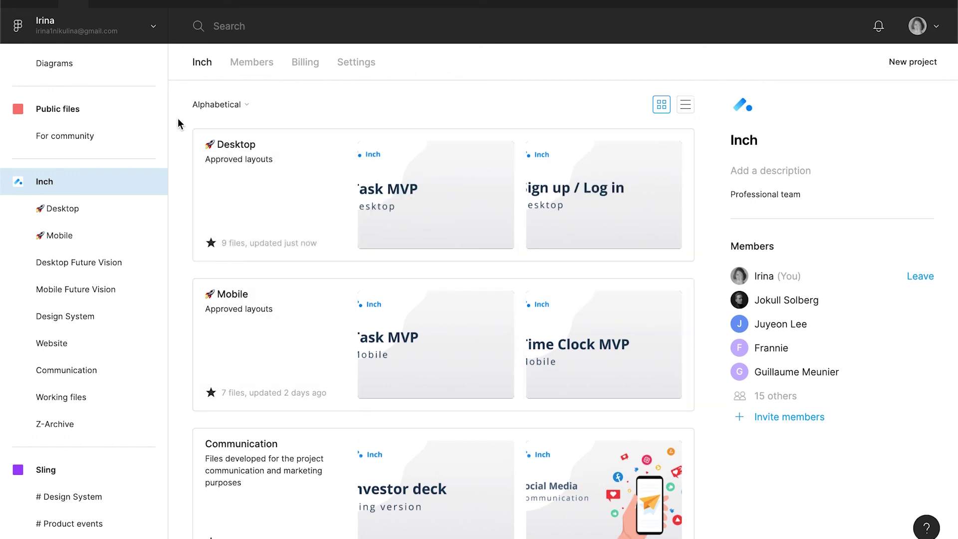
- Open the list of accounts available for switching
left_click(144, 32)
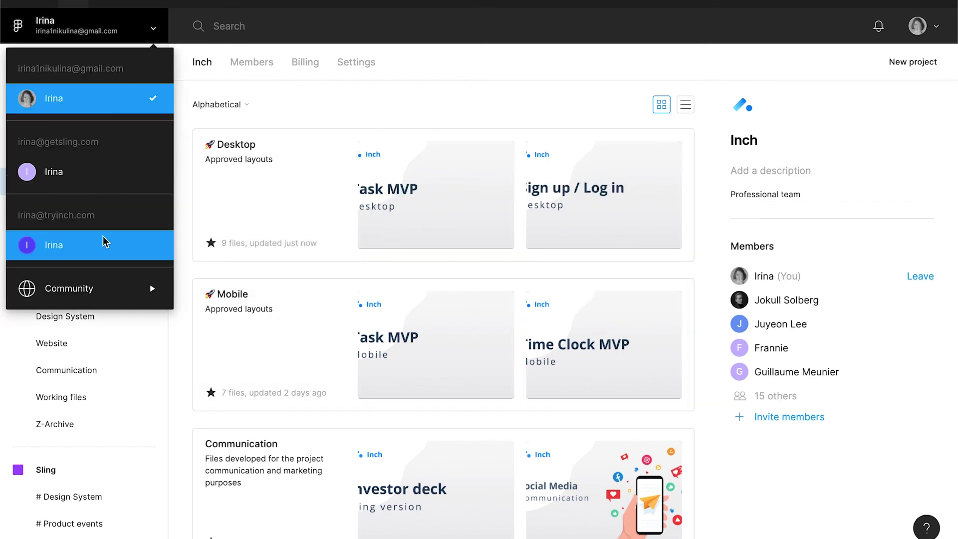